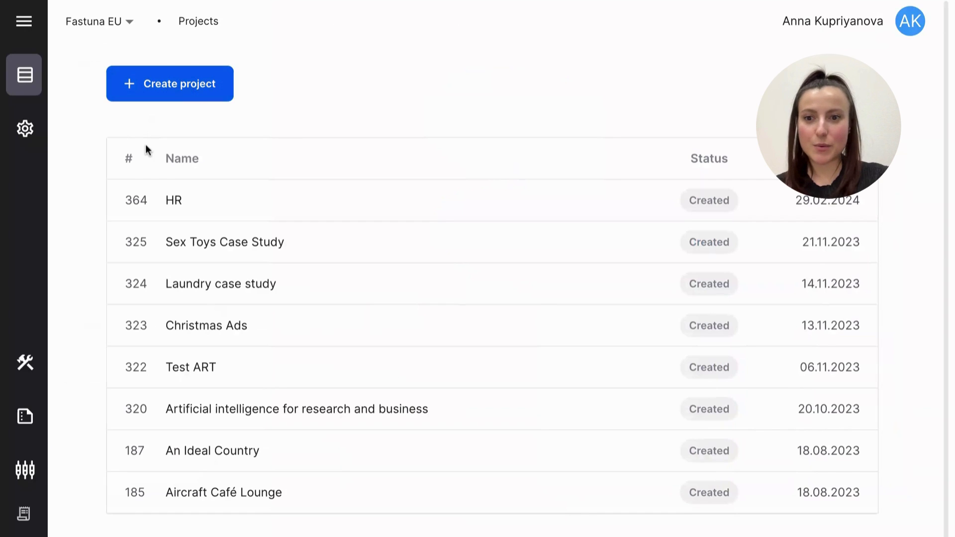
# - Open the Laundry case study and scroll its Setup past the target audience to the six questions
pyautogui.click(225, 285)
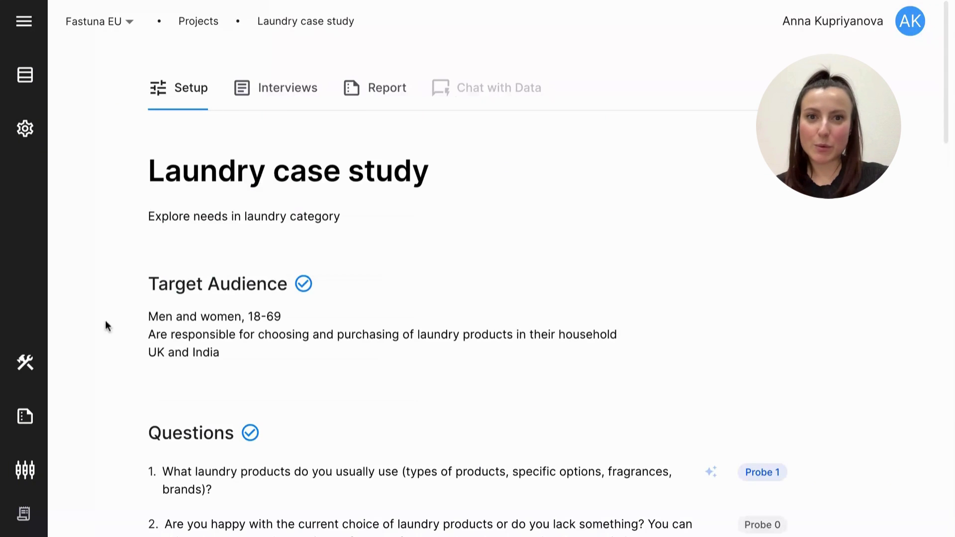
pyautogui.scroll(-1, 311, 83)
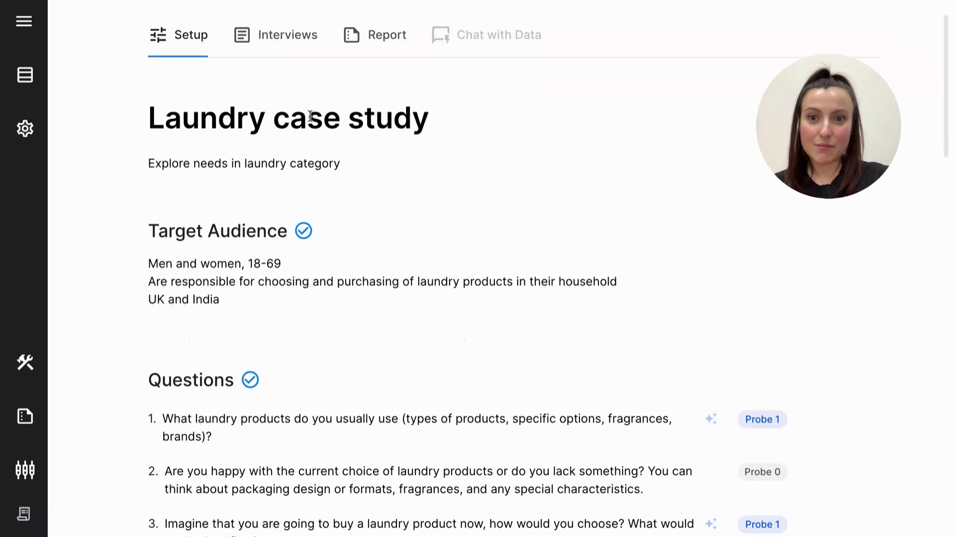
pyautogui.moveTo(311, 117); pyautogui.dragTo(436, 117)
pyautogui.click(152, 257)
pyautogui.scroll(-1, 153, 257)
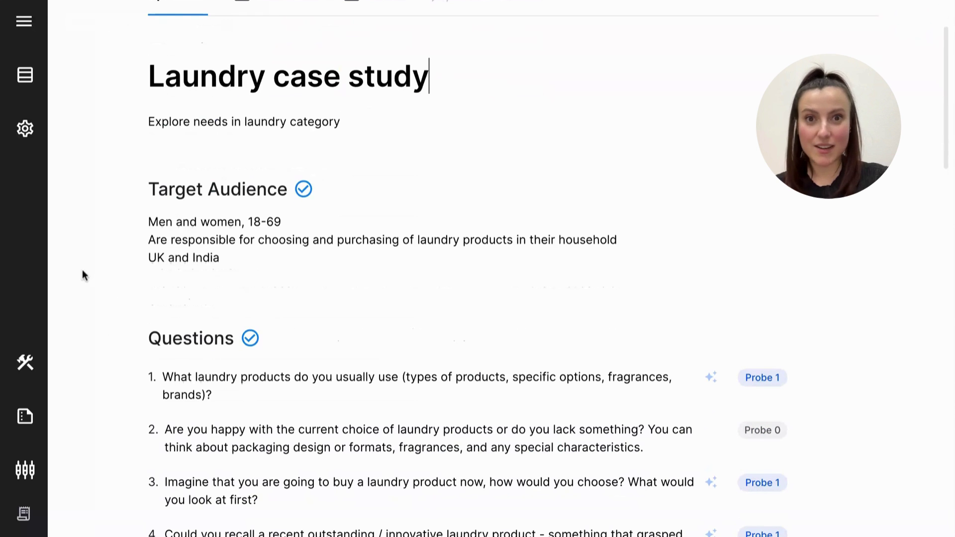
pyautogui.scroll(-3, 83, 273)
pyautogui.scroll(-2, 359, 350)
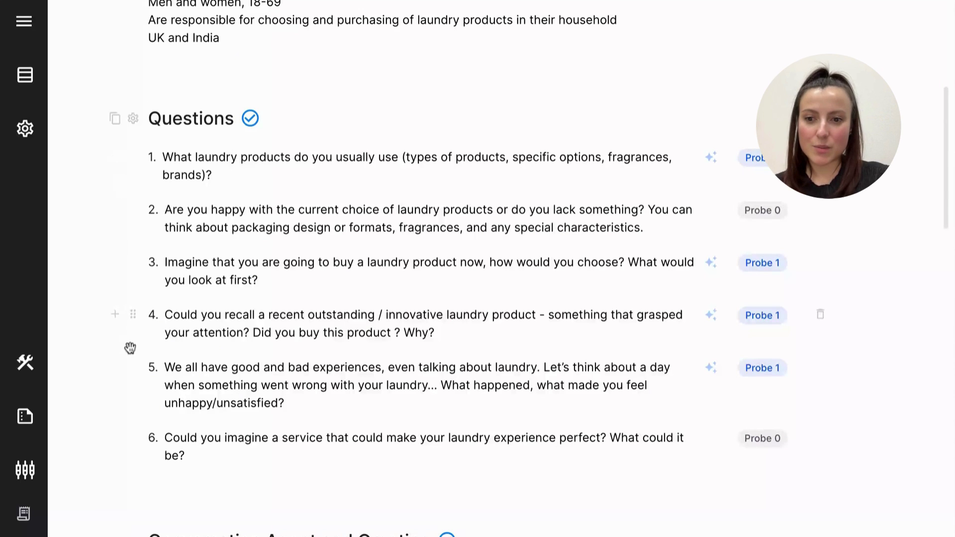
# - Add a blank question 7 below question 6, clearing the stray text typed into it
pyautogui.click(115, 438)
pyautogui.scroll(-1, 137, 471)
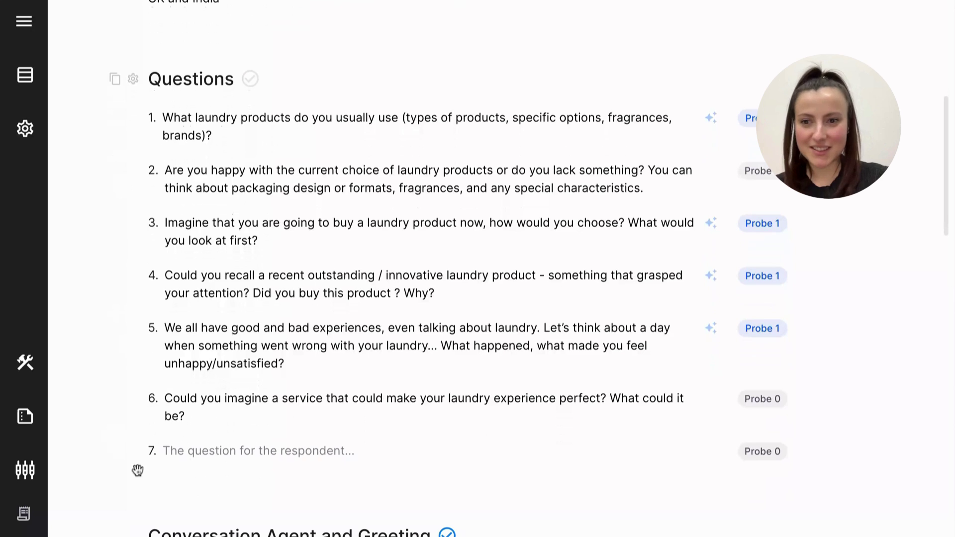
pyautogui.click(193, 451)
pyautogui.write('lhbb')
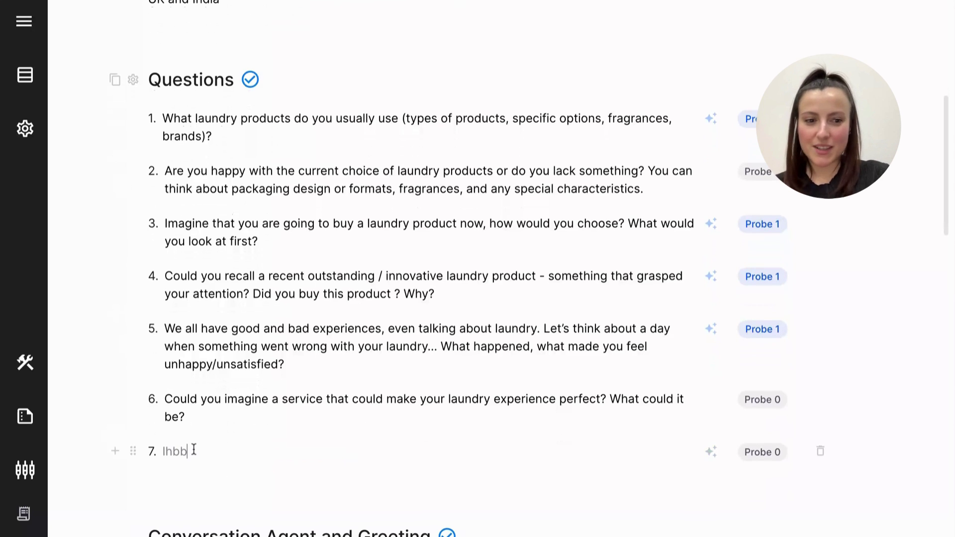
pyautogui.press('BackSpace')
pyautogui.press('BackSpace')
pyautogui.press('BackSpace')
pyautogui.press('BackSpace')
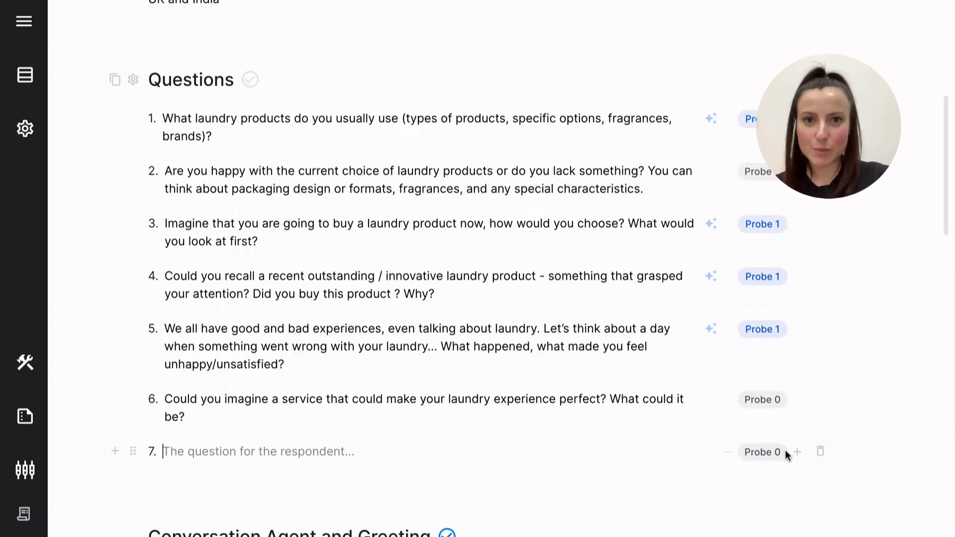
# - Set question 7's Probe level to 1 and dismiss its prompt dialog without saving
pyautogui.click(796, 453)
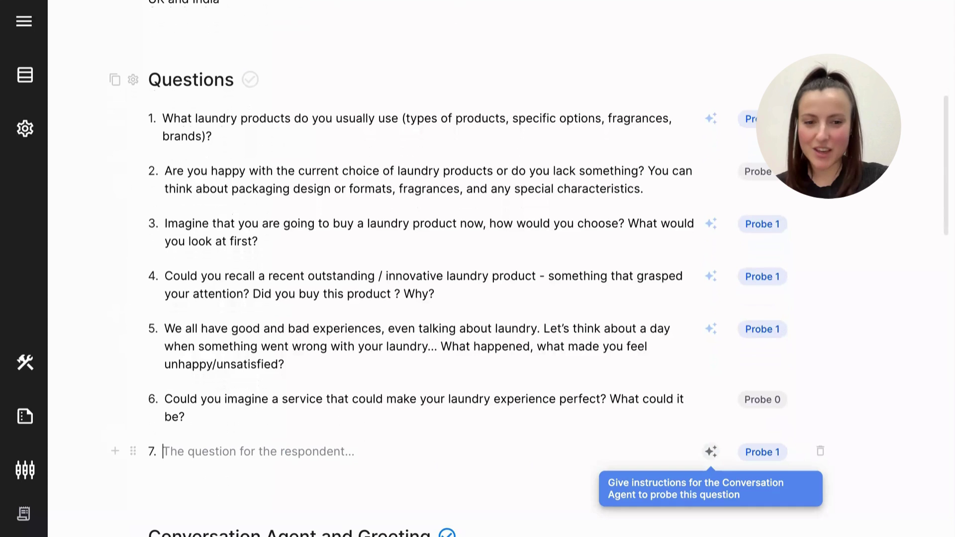
pyautogui.click(711, 451)
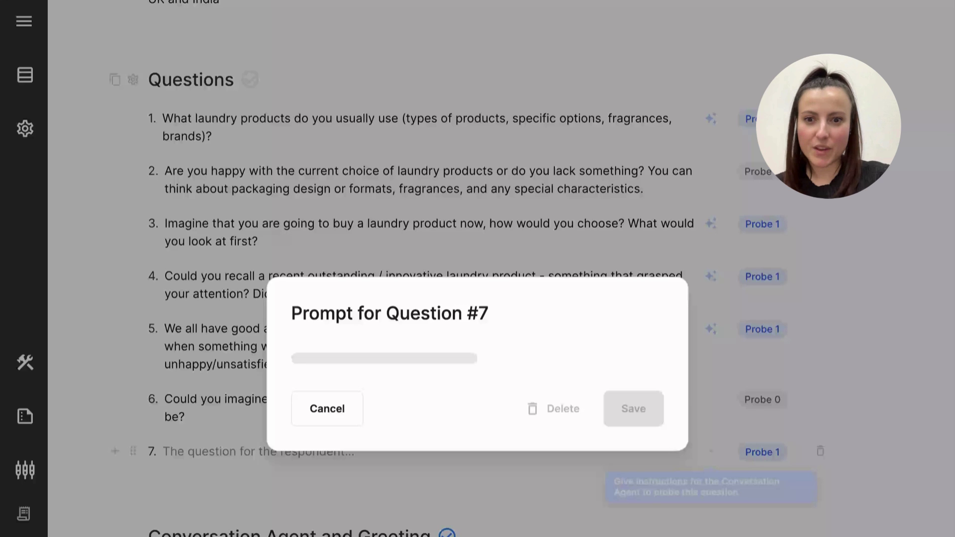
pyautogui.click(134, 82)
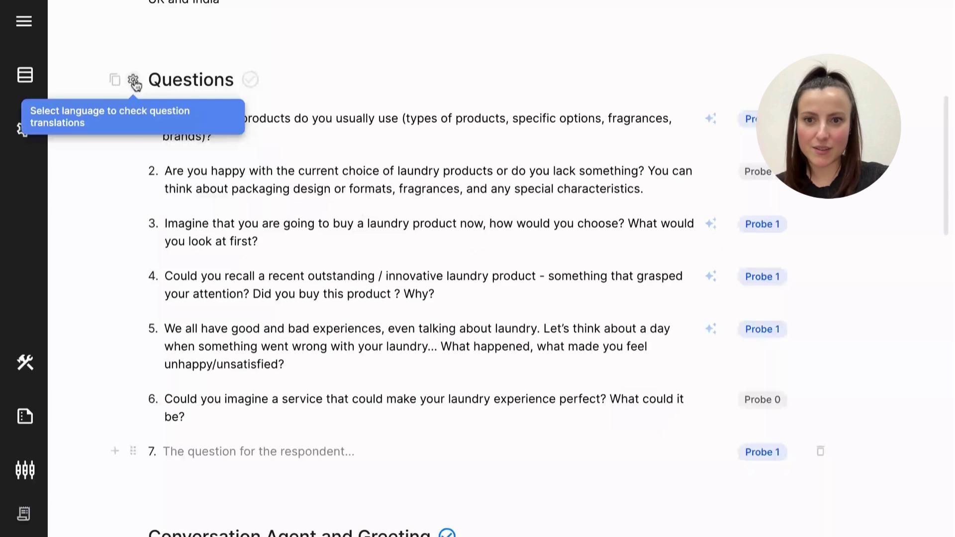
pyautogui.click(134, 82)
pyautogui.click(61, 220)
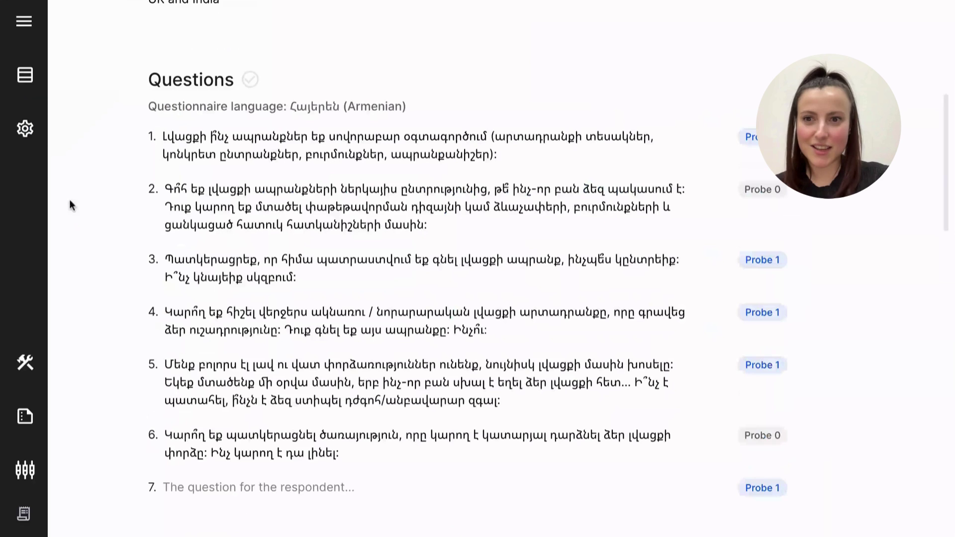
pyautogui.click(133, 80)
pyautogui.click(192, 20)
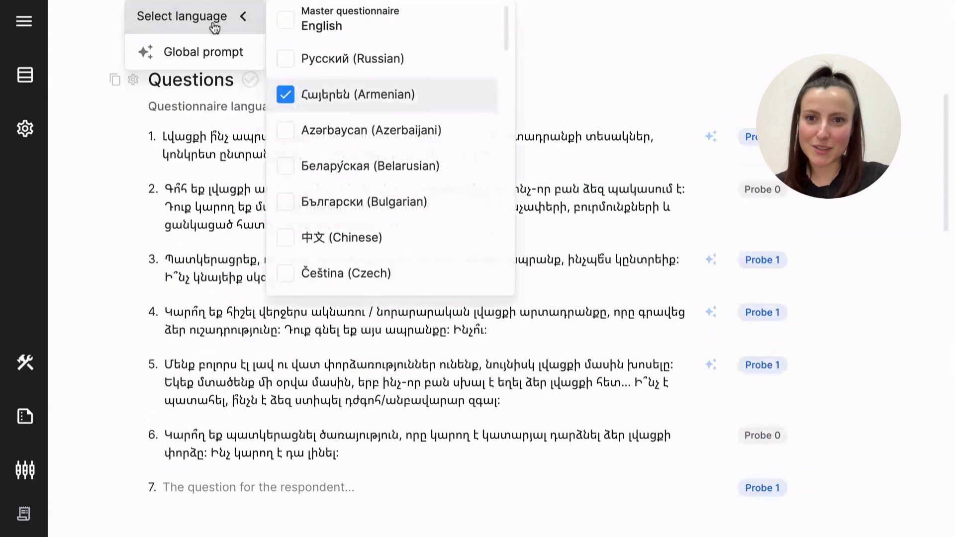
pyautogui.click(321, 25)
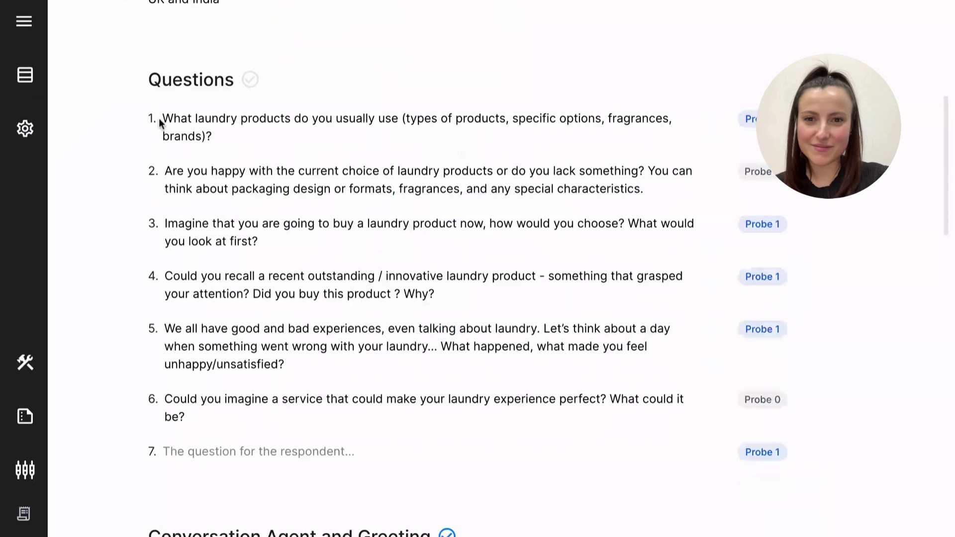
pyautogui.scroll(-2, 159, 118)
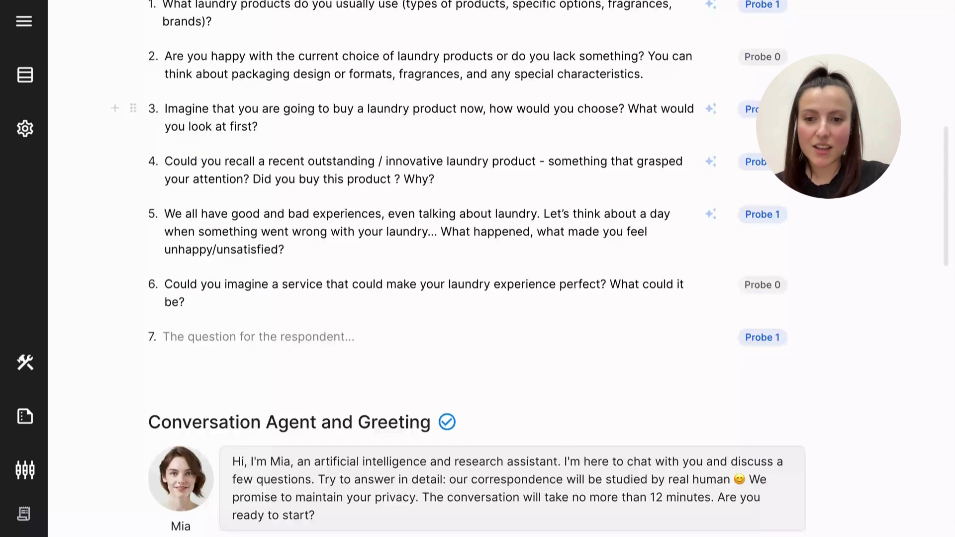
pyautogui.scroll(-1, 478, 269)
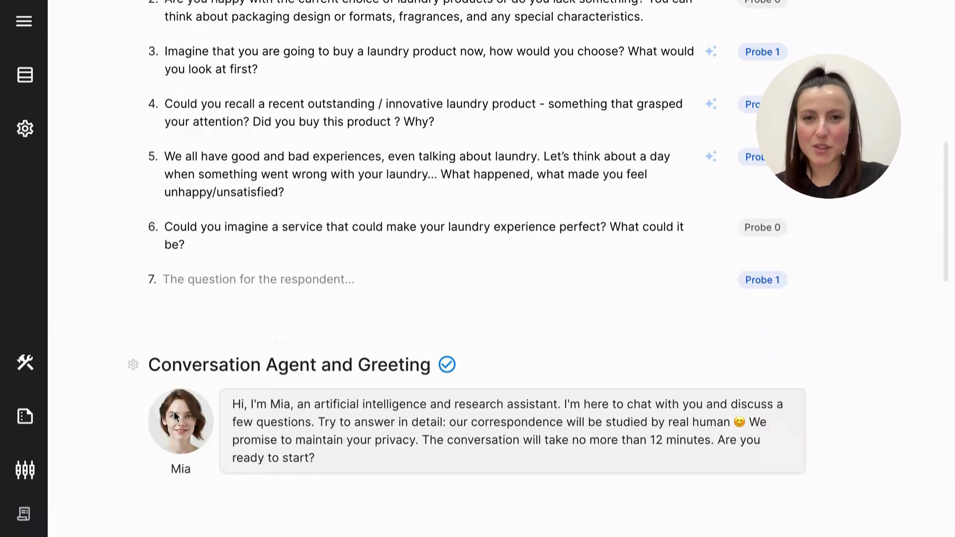
pyautogui.click(128, 368)
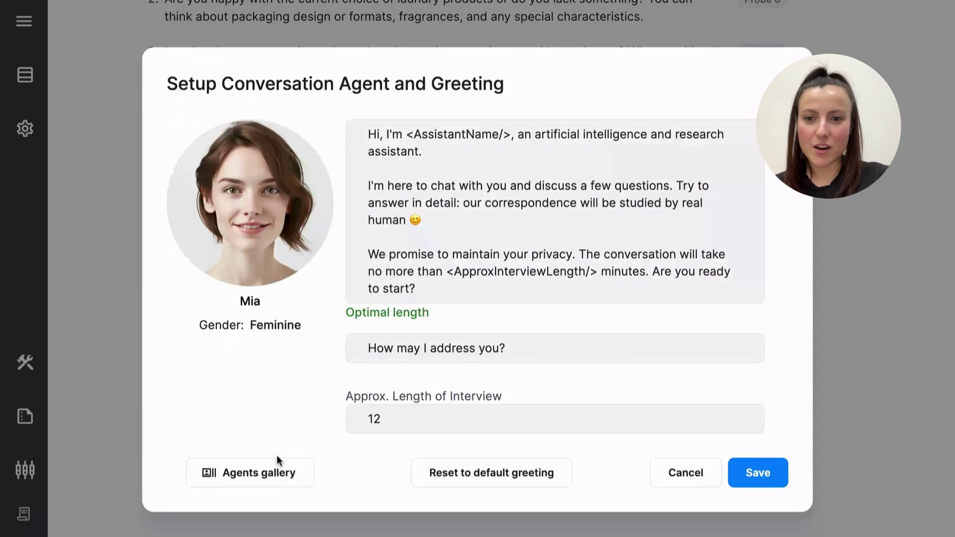
pyautogui.click(258, 473)
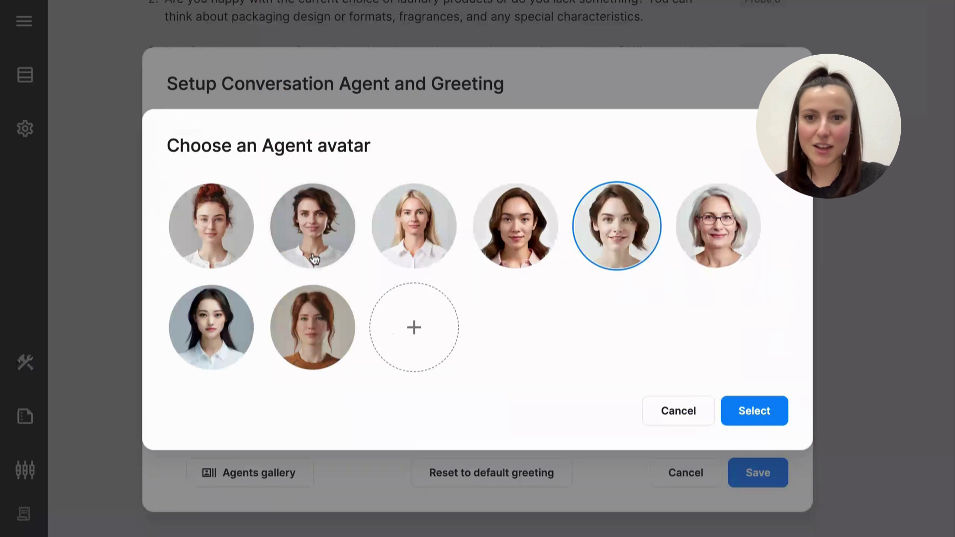
pyautogui.click(372, 295)
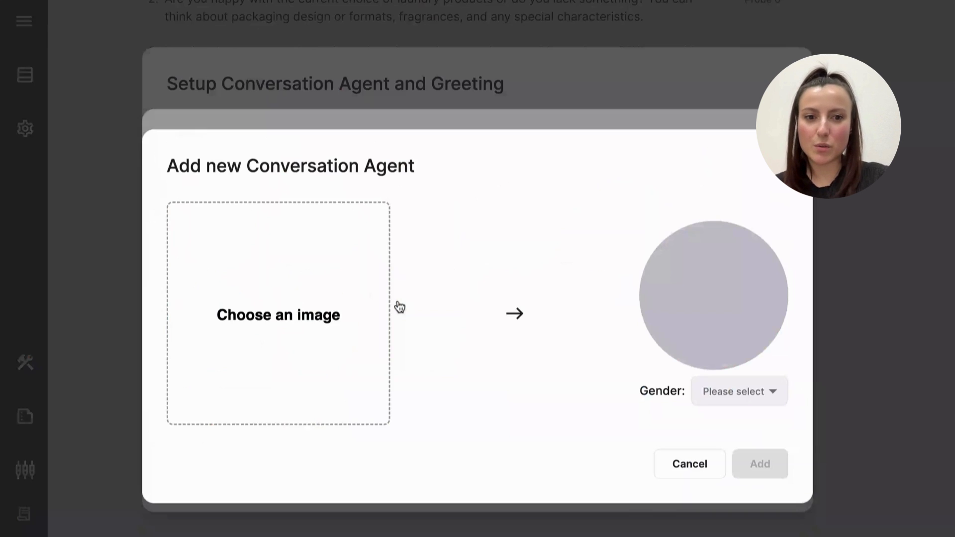
pyautogui.click(734, 355)
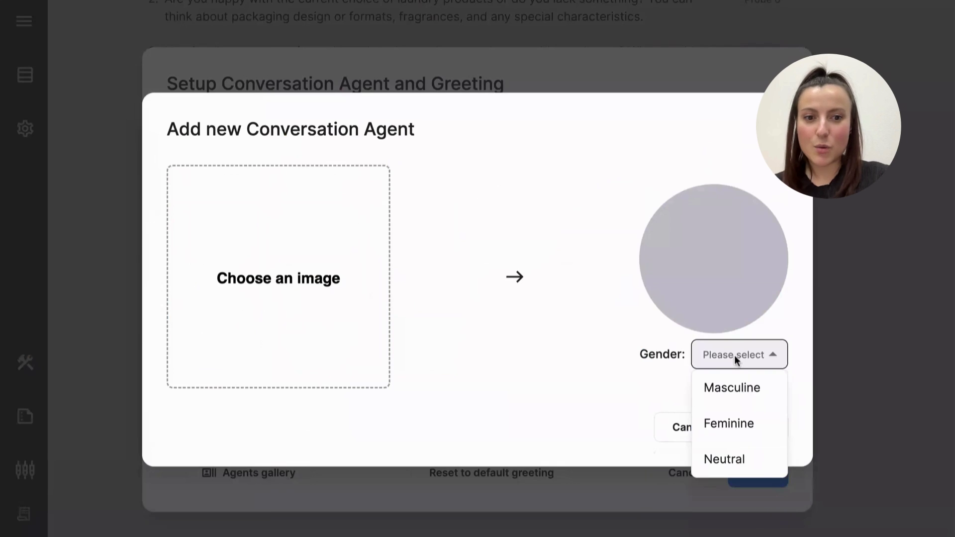
pyautogui.click(691, 427)
pyautogui.click(685, 423)
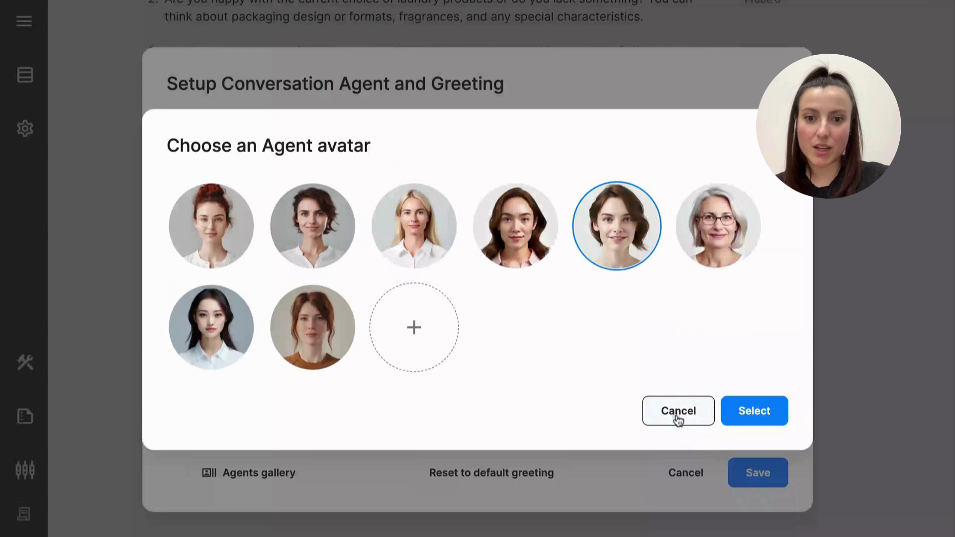
pyautogui.click(678, 417)
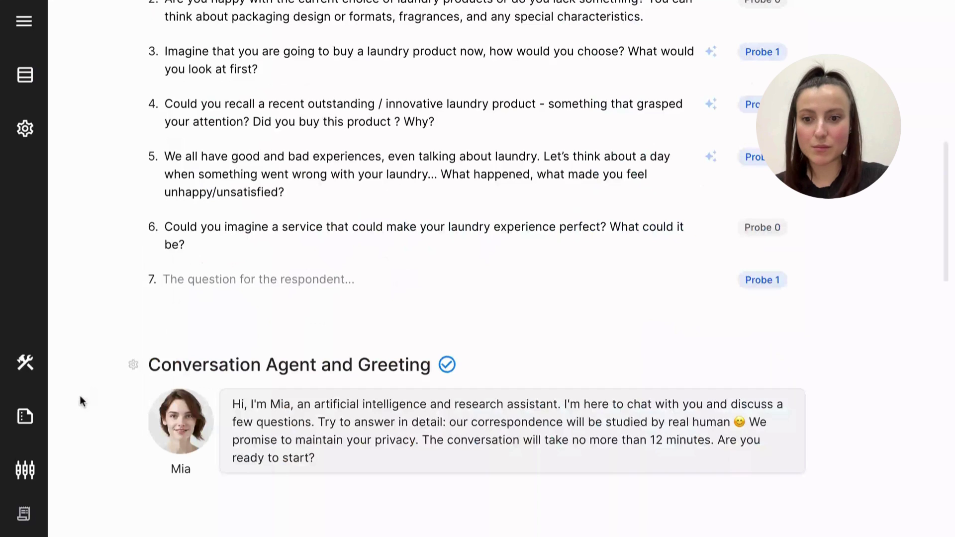
# - Copy the Link #1 TEST respondent link from the Respondents section
pyautogui.scroll(-1, 80, 395)
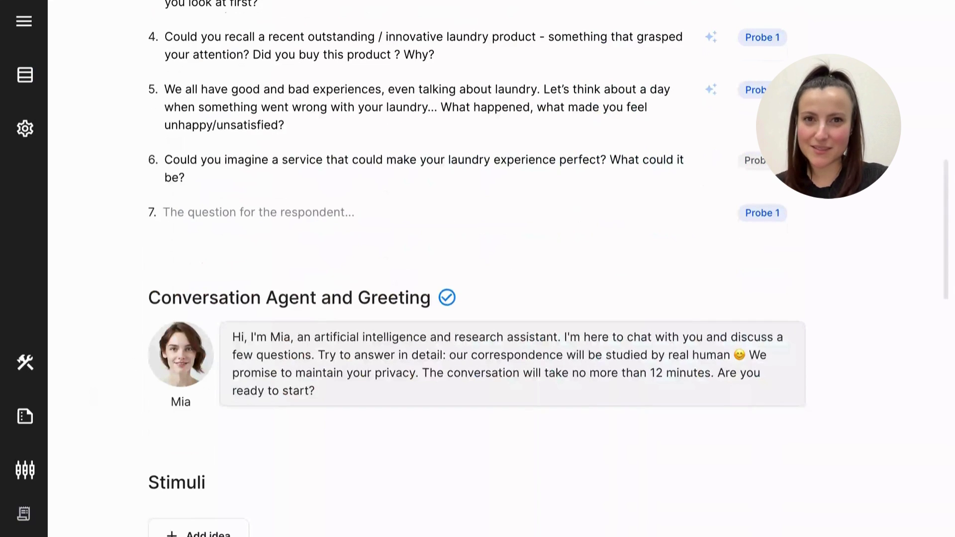
pyautogui.scroll(-1, 477, 268)
pyautogui.scroll(-3, 478, 268)
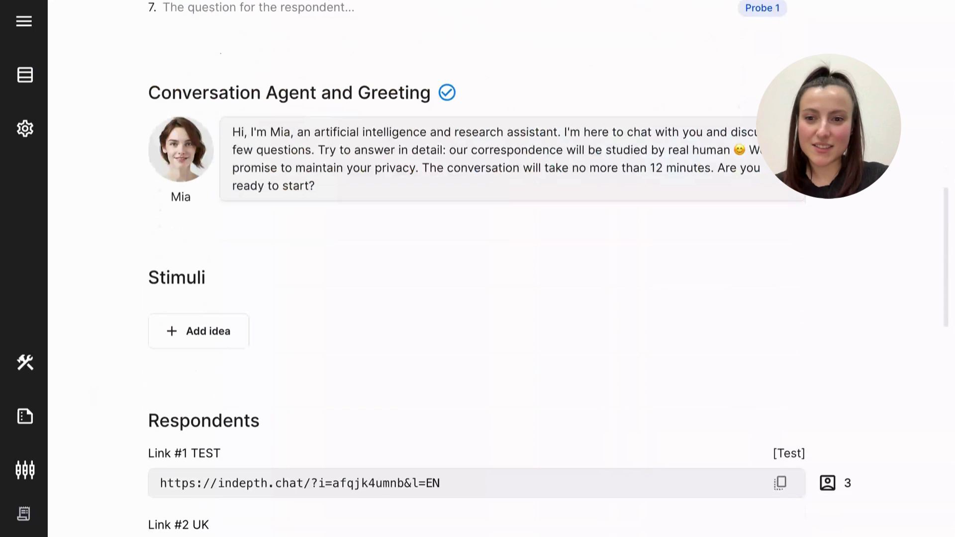
pyautogui.scroll(-3, 214, 345)
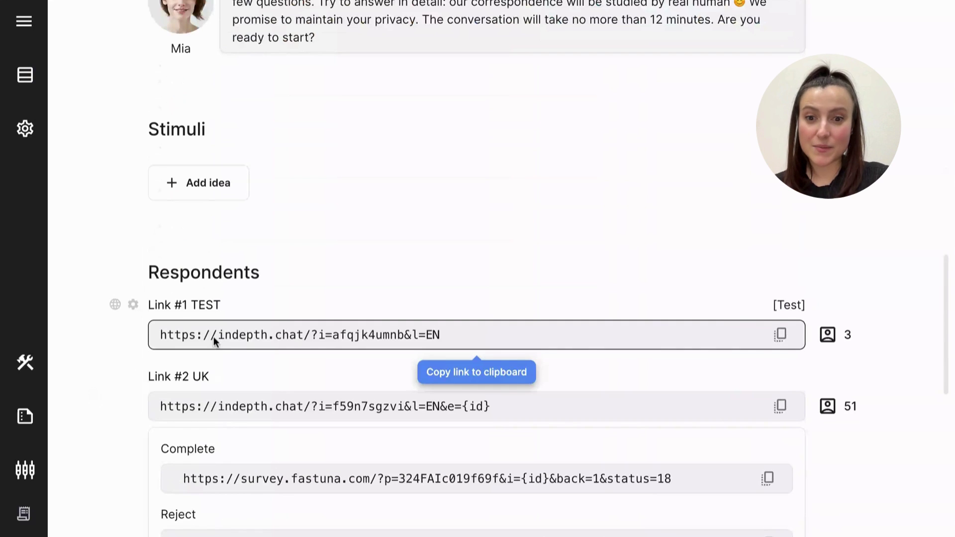
pyautogui.click(214, 336)
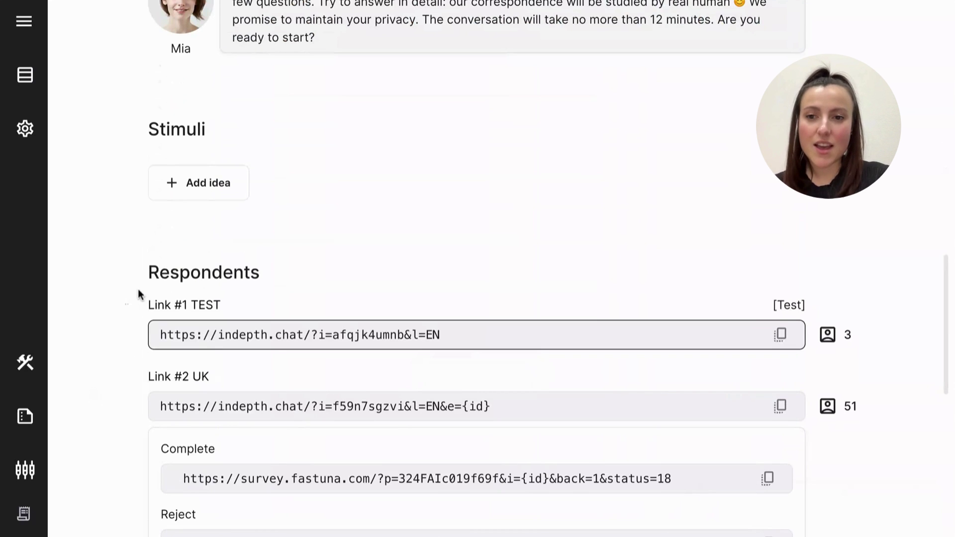
# - Delete 'Why?' so question 4 ends at "Did you buy this product ?"
pyautogui.scroll(10, 135, 285)
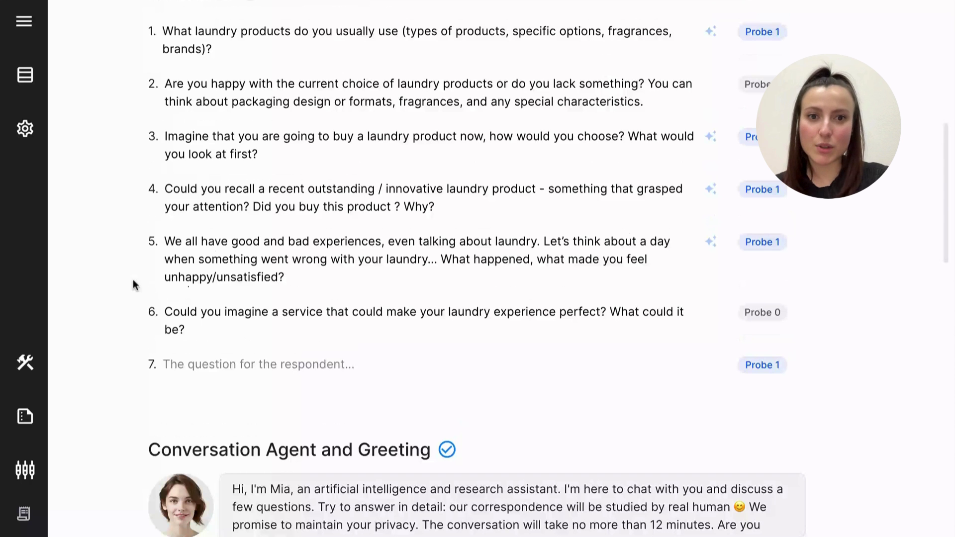
pyautogui.scroll(2, 132, 285)
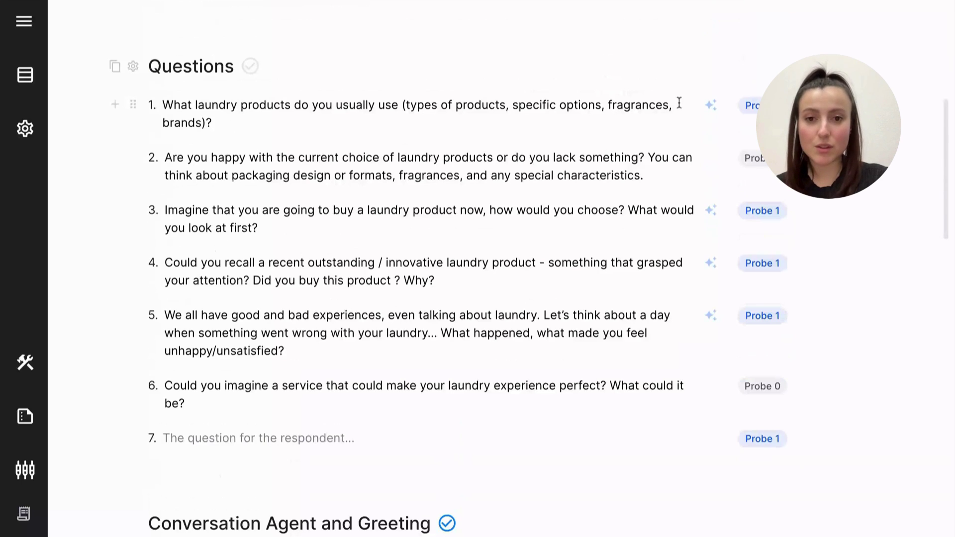
pyautogui.click(453, 280)
pyautogui.write(']]')
pyautogui.press('BackSpace')
pyautogui.press('BackSpace')
pyautogui.press('BackSpace')
pyautogui.press('BackSpace')
pyautogui.press('BackSpace')
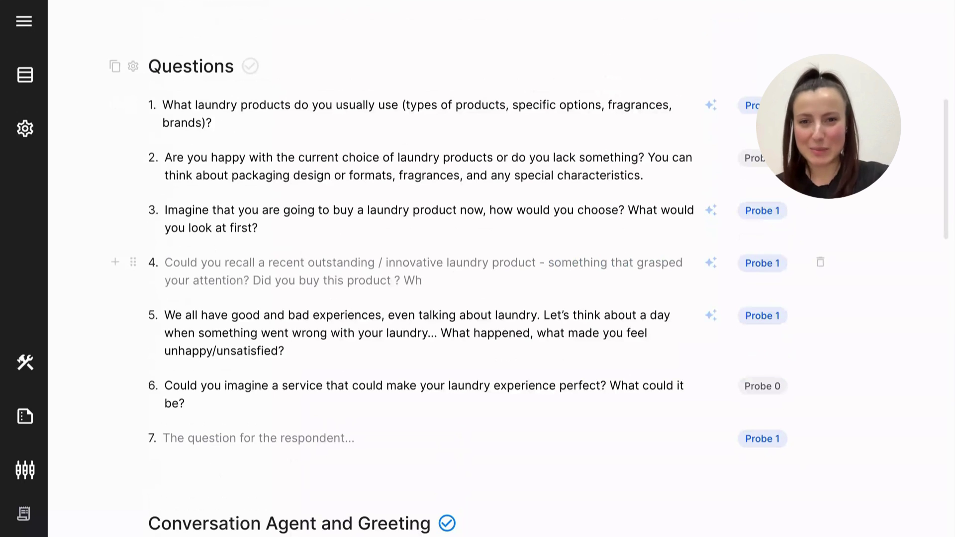
pyautogui.press('BackSpace')
pyautogui.press('BackSpace')
pyautogui.click(103, 378)
pyautogui.scroll(-10, 103, 378)
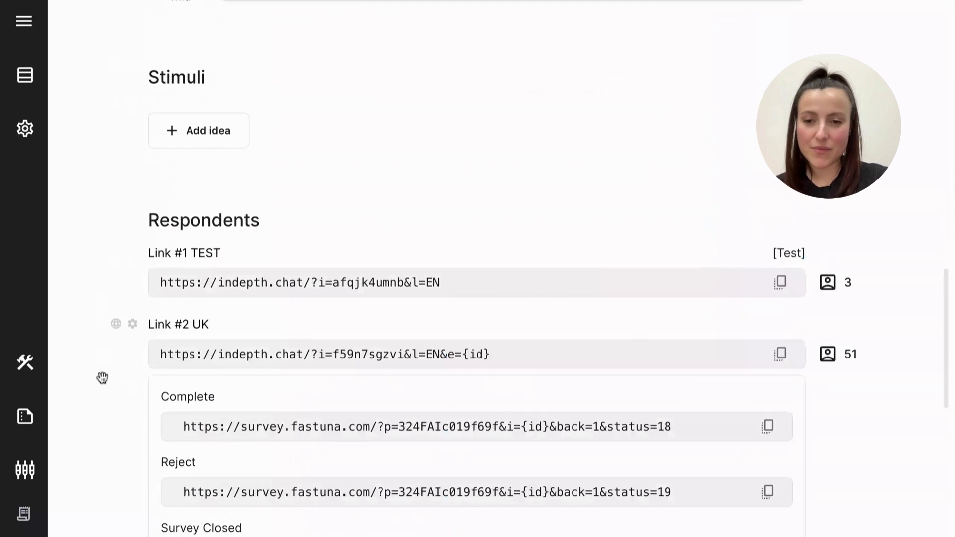
pyautogui.scroll(-2, 103, 378)
pyautogui.scroll(-1, 217, 220)
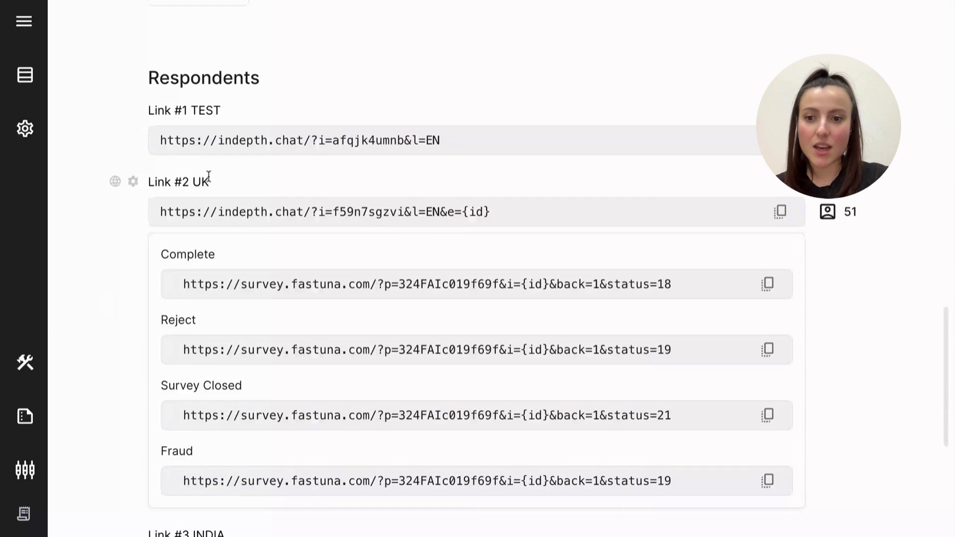
pyautogui.scroll(-4, 171, 369)
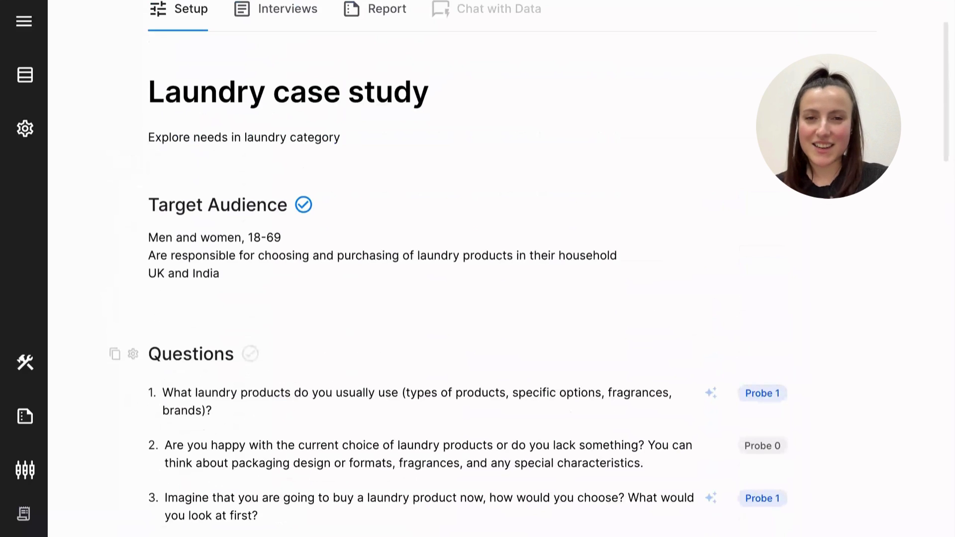
pyautogui.scroll(1, 478, 299)
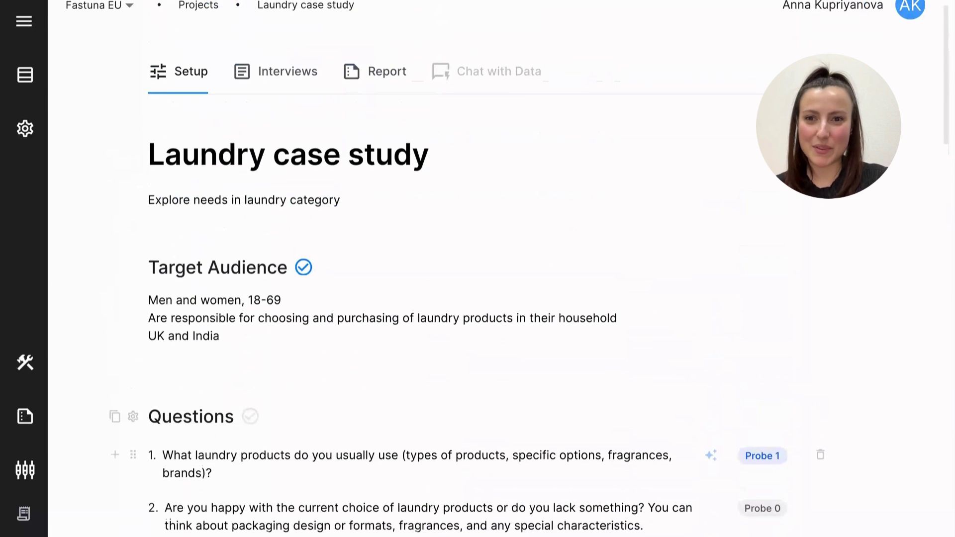
pyautogui.scroll(1, 477, 298)
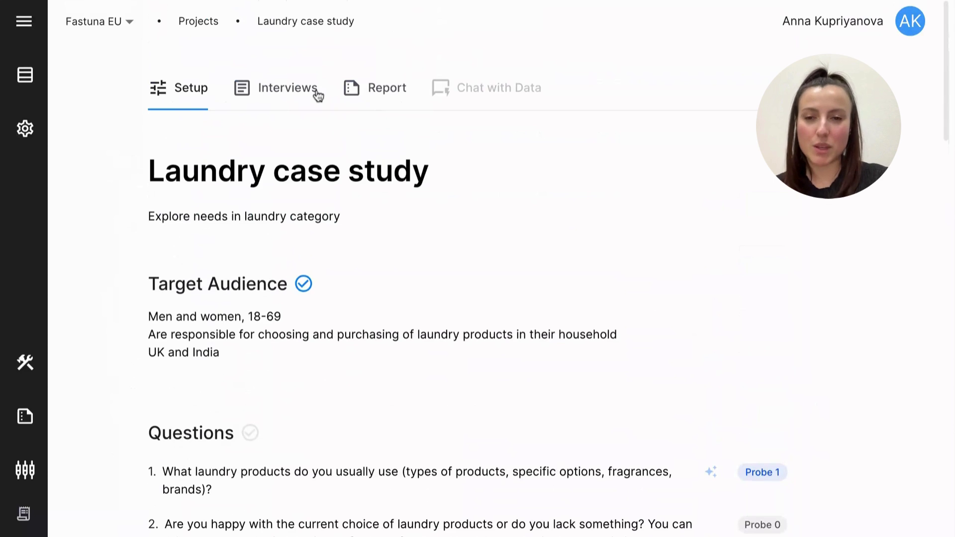
# - Show the Interviews tab, glance at interview #12719's transcript, and browse the 106 summaries
pyautogui.click(290, 93)
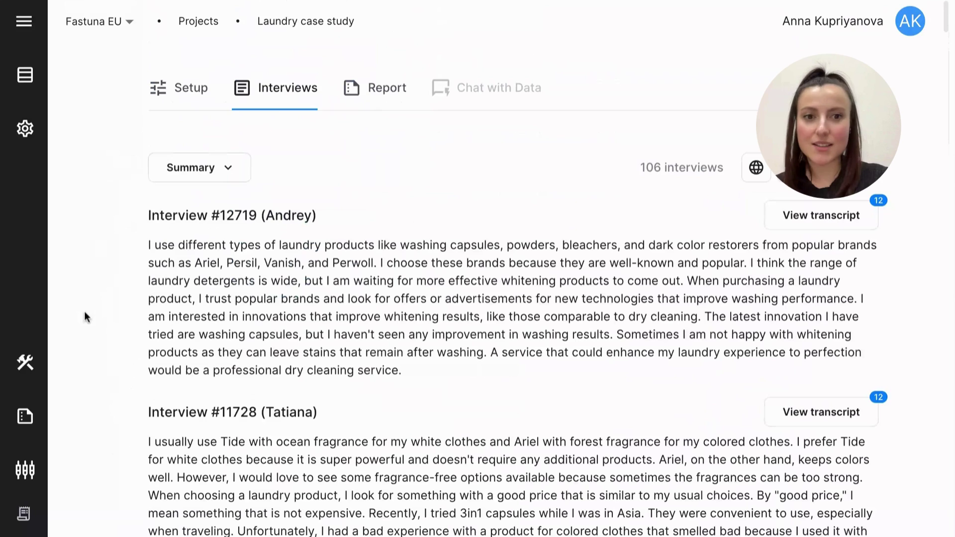
pyautogui.click(838, 218)
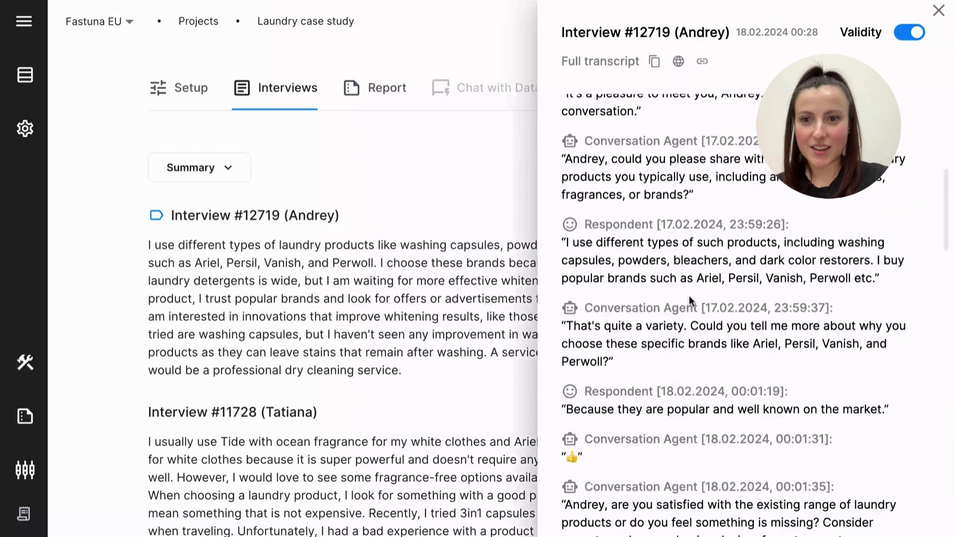
pyautogui.click(103, 293)
pyautogui.scroll(-6, 103, 293)
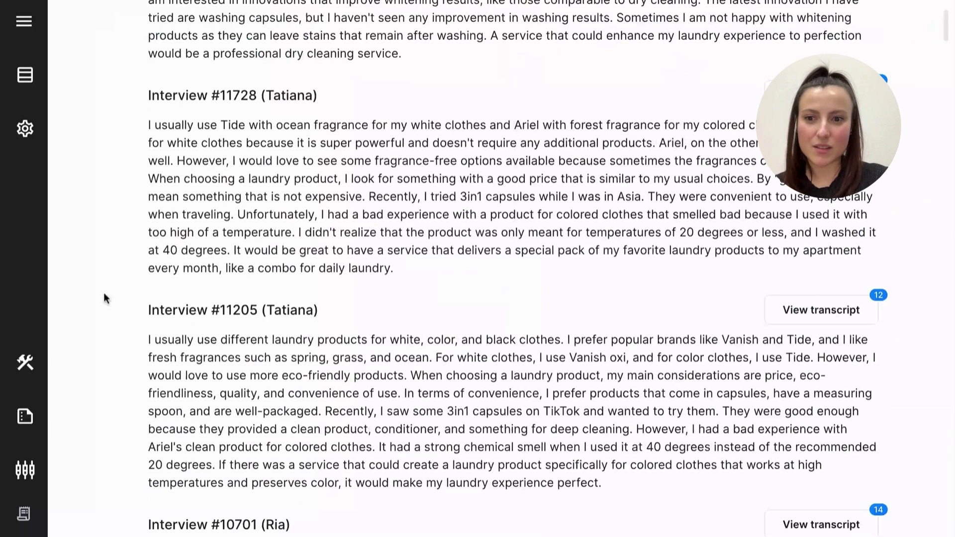
pyautogui.scroll(-6, 104, 295)
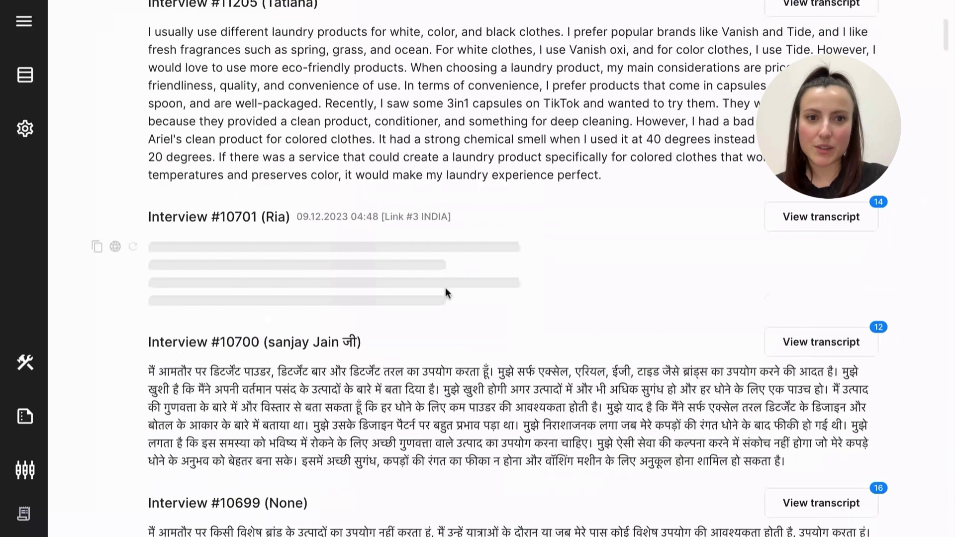
pyautogui.click(821, 217)
pyautogui.click(679, 51)
pyautogui.click(713, 122)
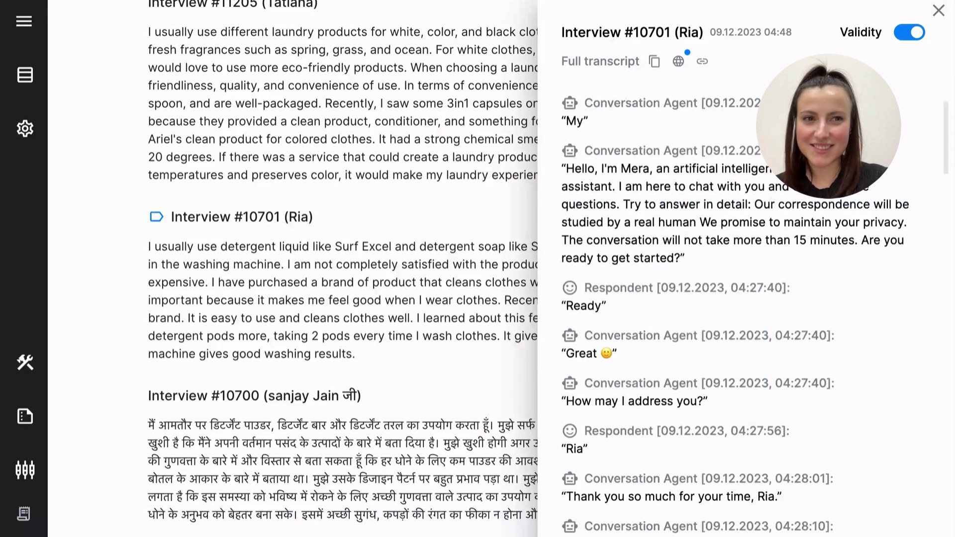
pyautogui.click(939, 11)
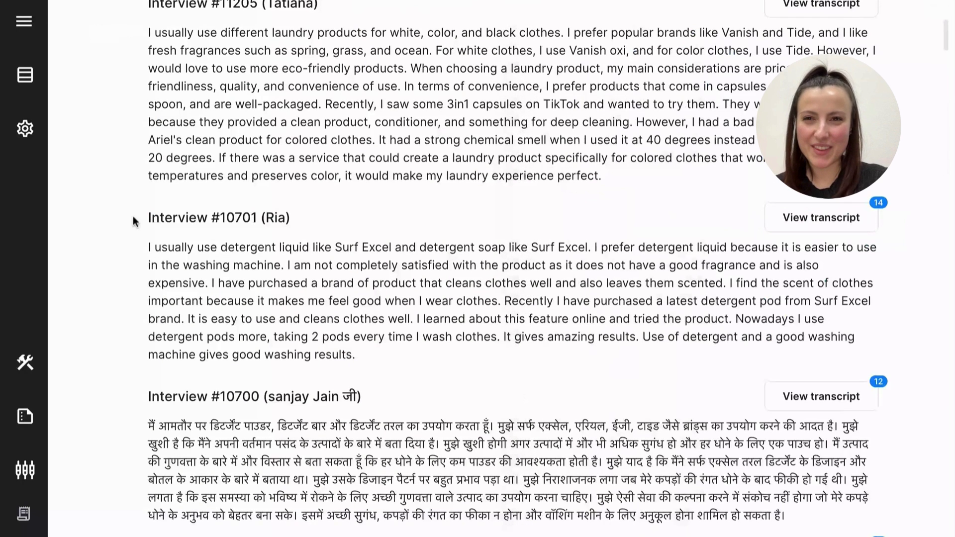
pyautogui.scroll(10, 134, 220)
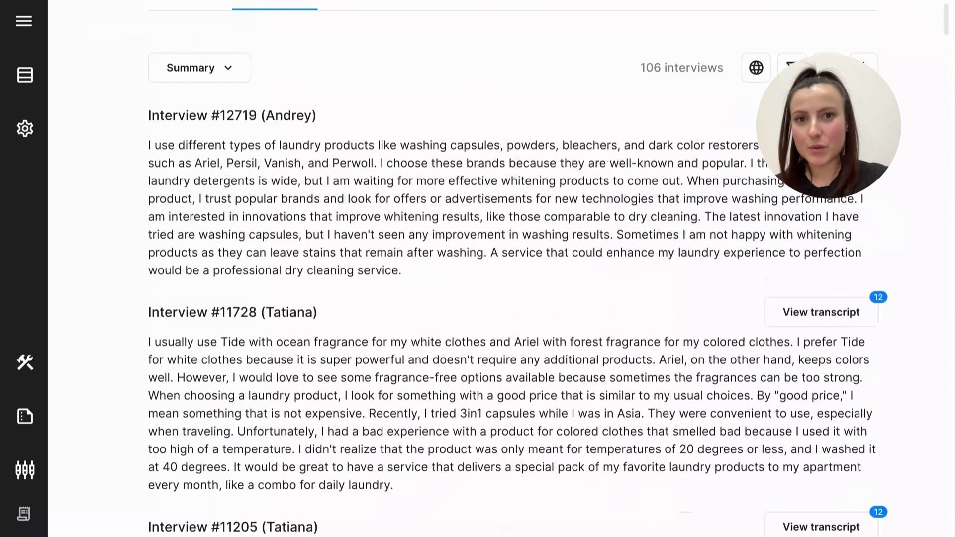
pyautogui.scroll(2, 378, 95)
# - Open the Report tab and scroll through the Storytelling summaries of the six questions
pyautogui.click(378, 93)
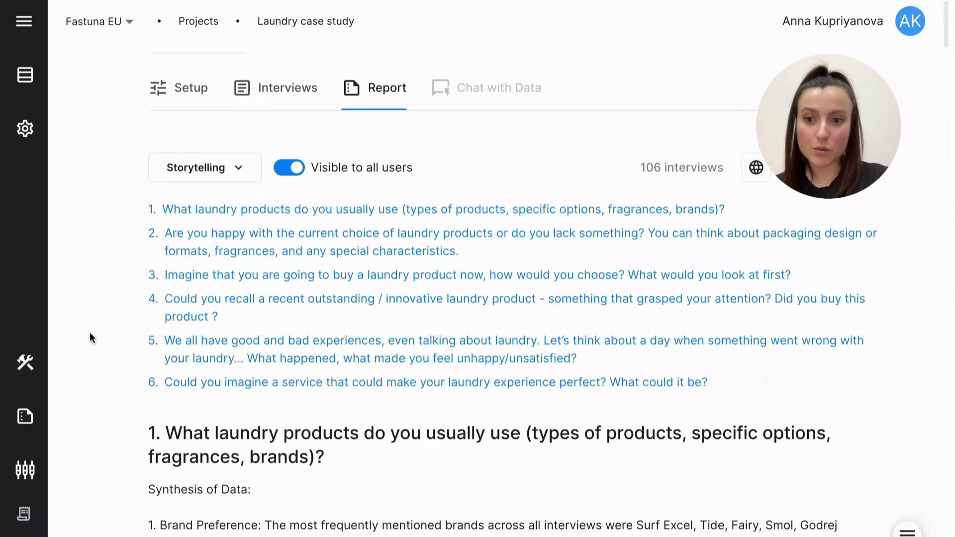
pyautogui.scroll(-1, 114, 350)
pyautogui.scroll(-1, 137, 364)
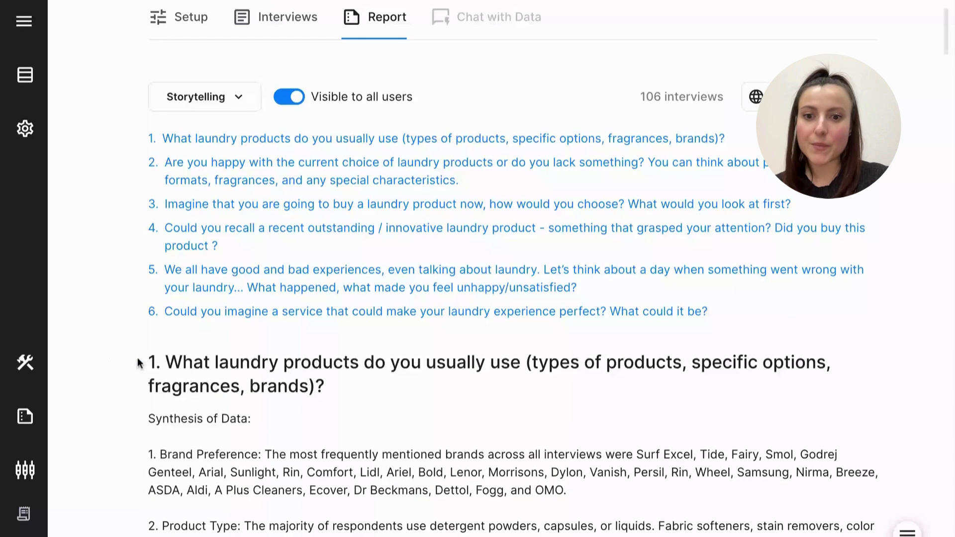
pyautogui.scroll(-3, 138, 363)
pyautogui.scroll(-5, 513, 268)
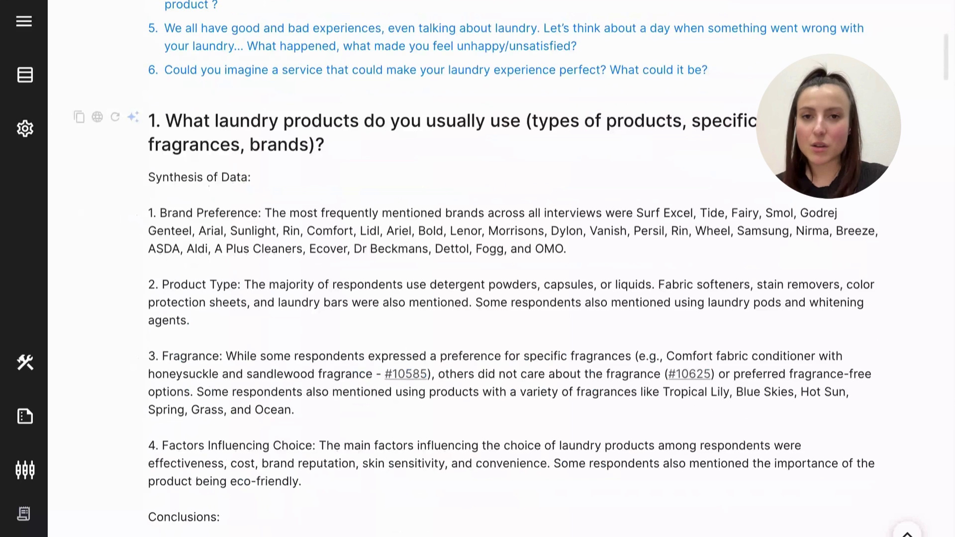
pyautogui.scroll(-3, 513, 269)
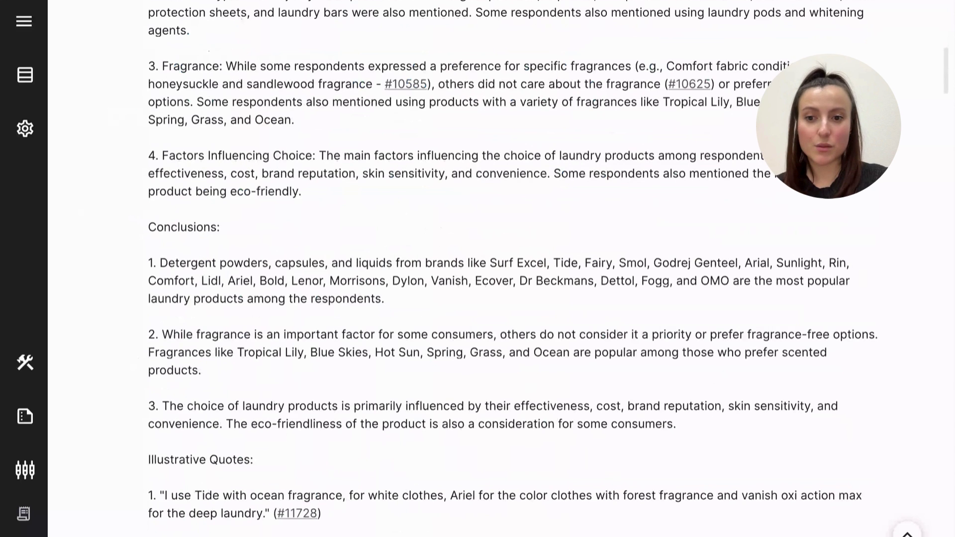
pyautogui.scroll(-3, 307, 389)
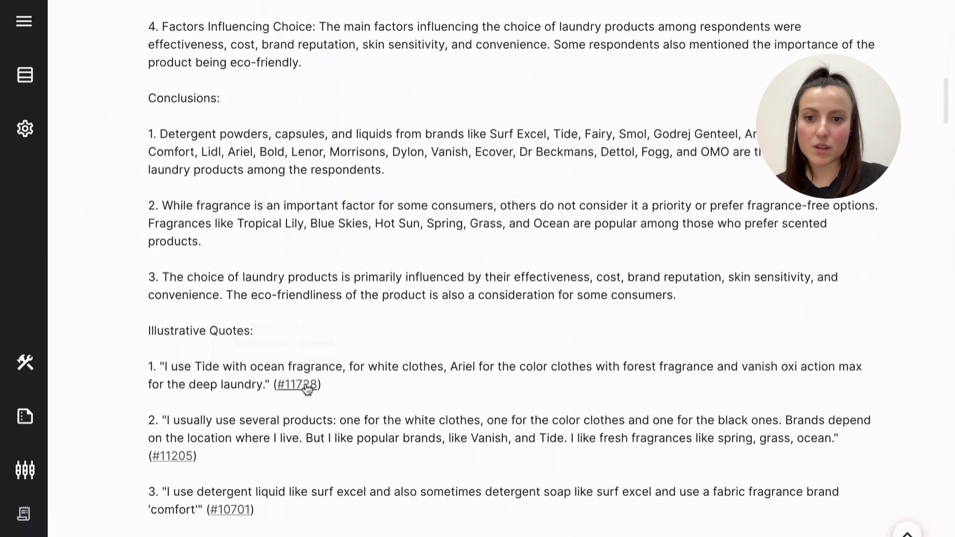
# - Inspect the transcript behind quote citation #11728, then return to the top of the report
pyautogui.click(307, 386)
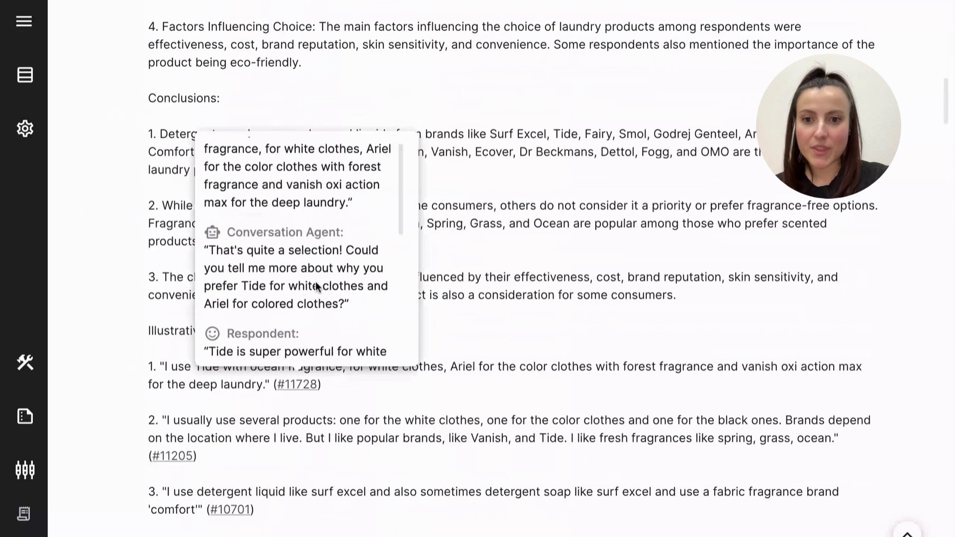
pyautogui.click(317, 286)
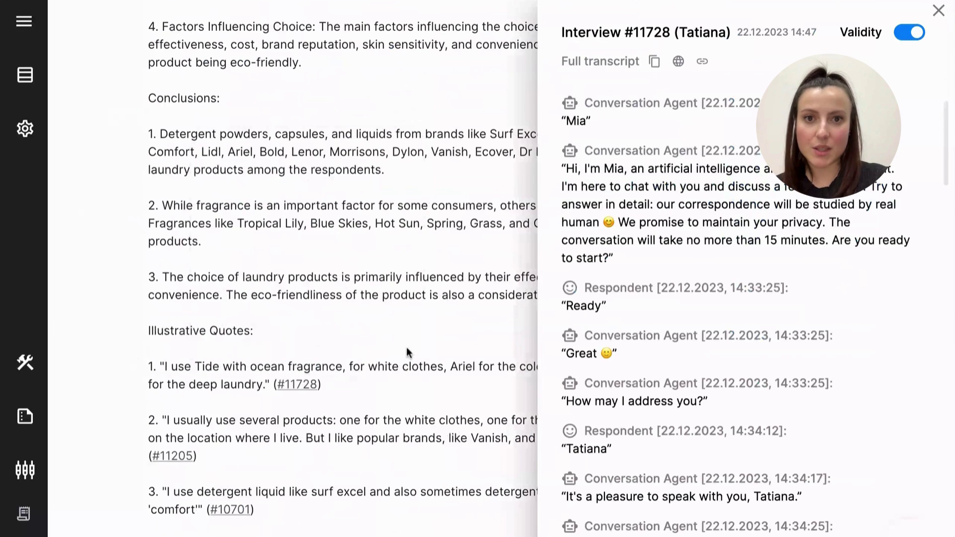
pyautogui.scroll(-10, 659, 372)
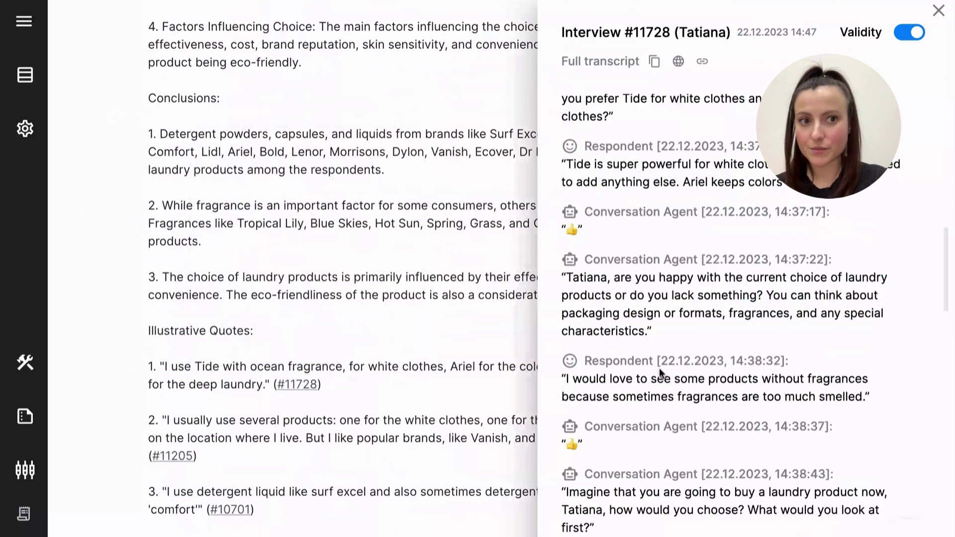
pyautogui.press('Escape')
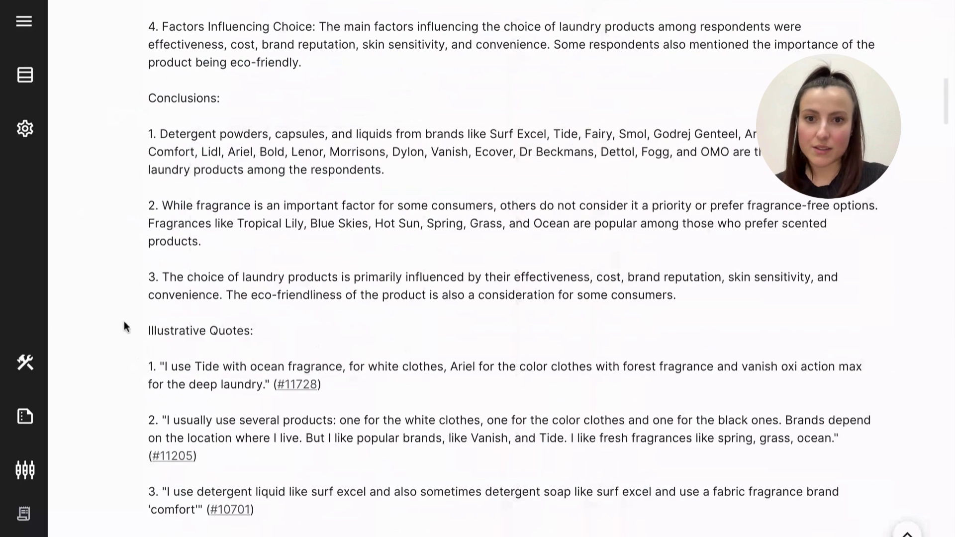
pyautogui.scroll(4, 124, 324)
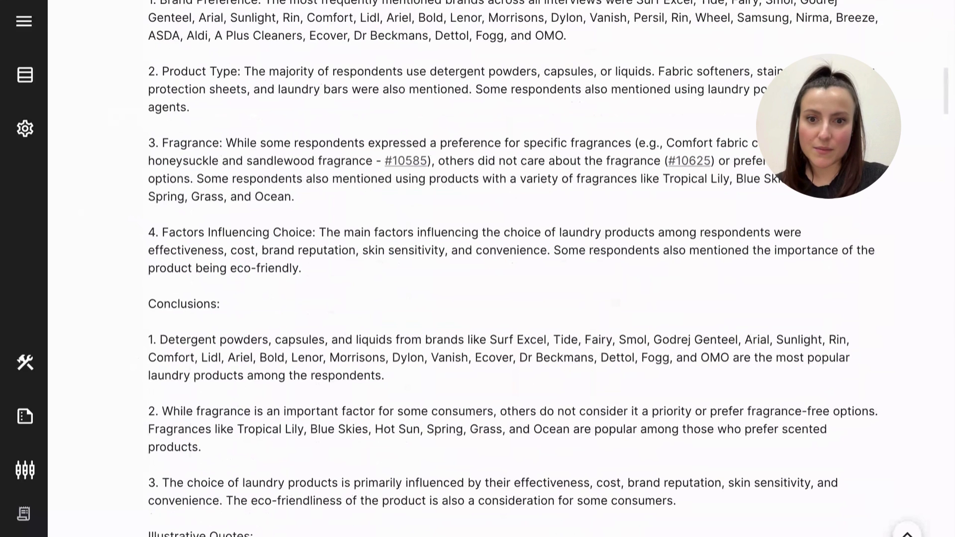
pyautogui.scroll(6, 477, 269)
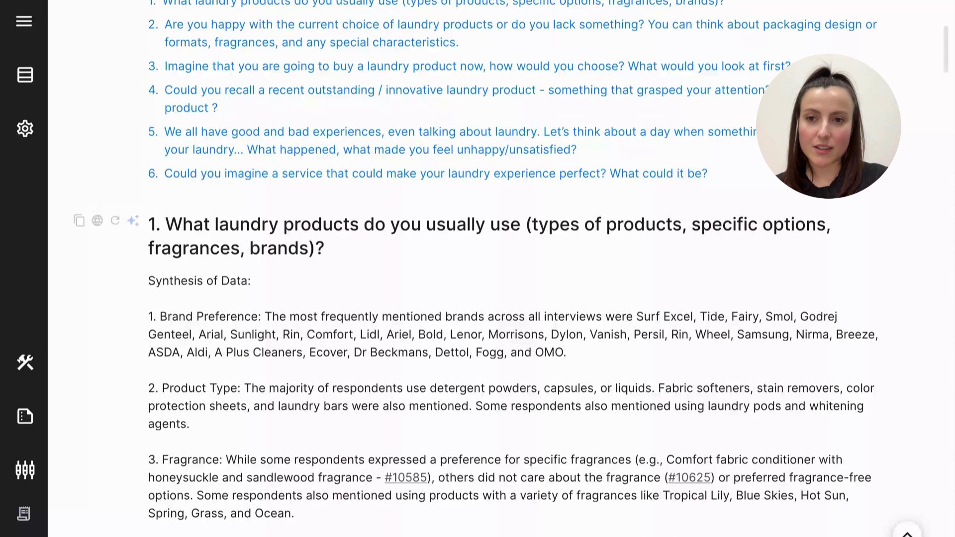
pyautogui.scroll(3, 250, 150)
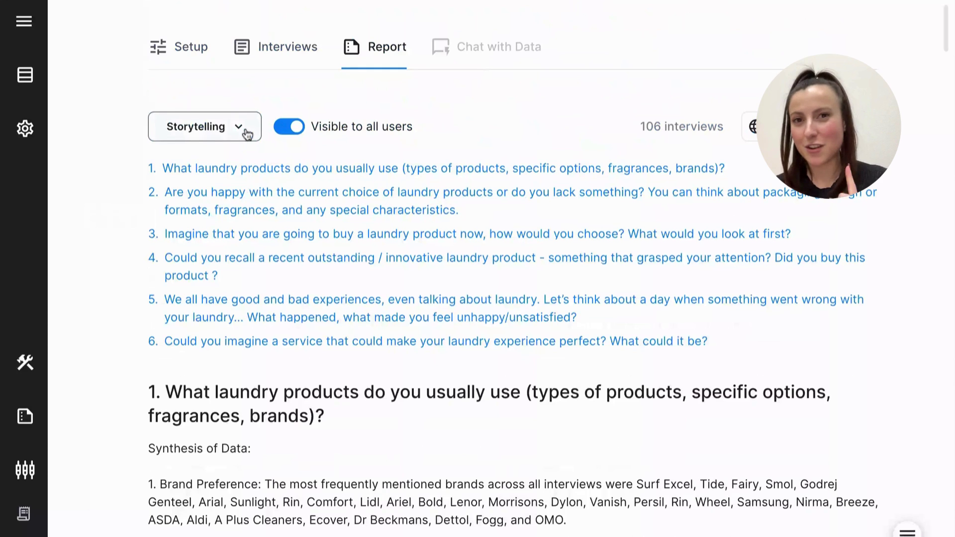
# - Switch the report from Storytelling to Scale and review distributions like Persil 13.3%
pyautogui.click(248, 133)
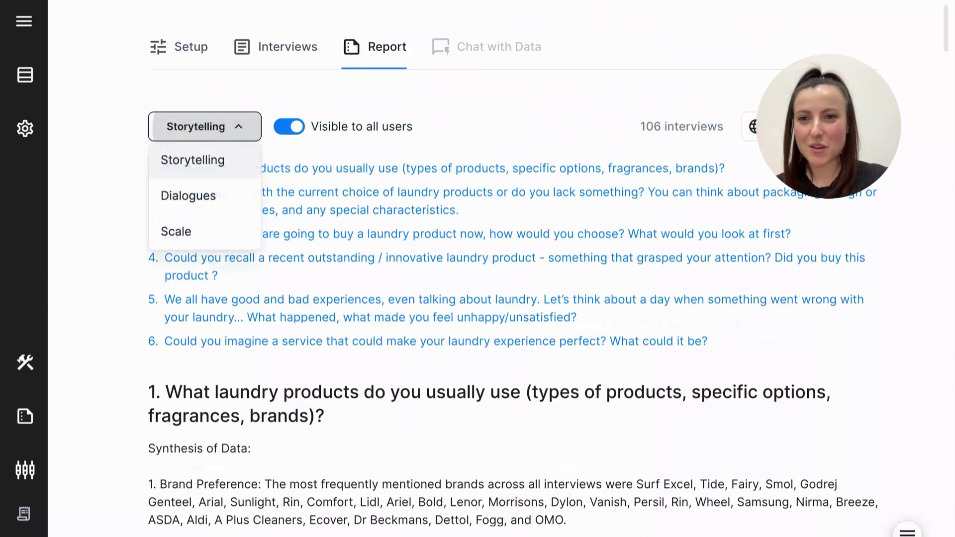
pyautogui.click(180, 229)
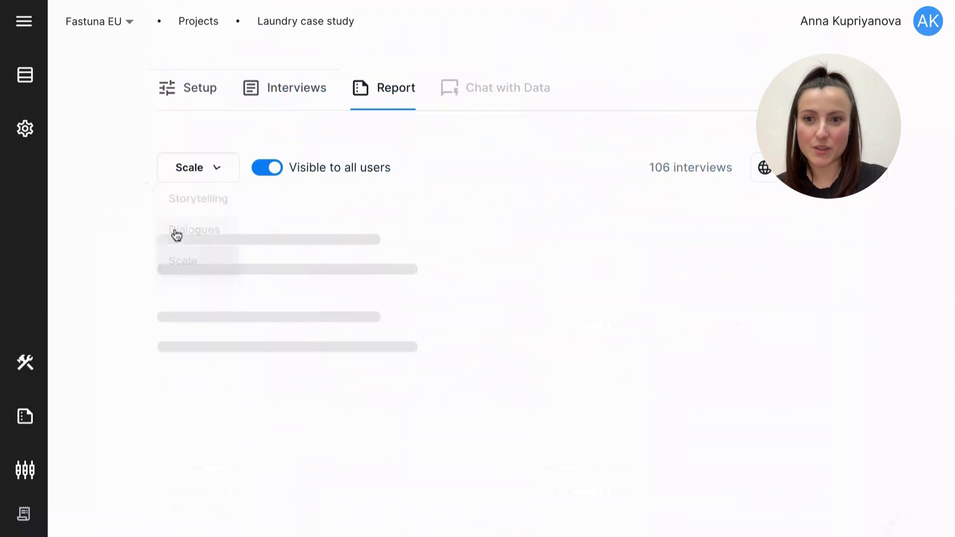
pyautogui.scroll(-3, 91, 377)
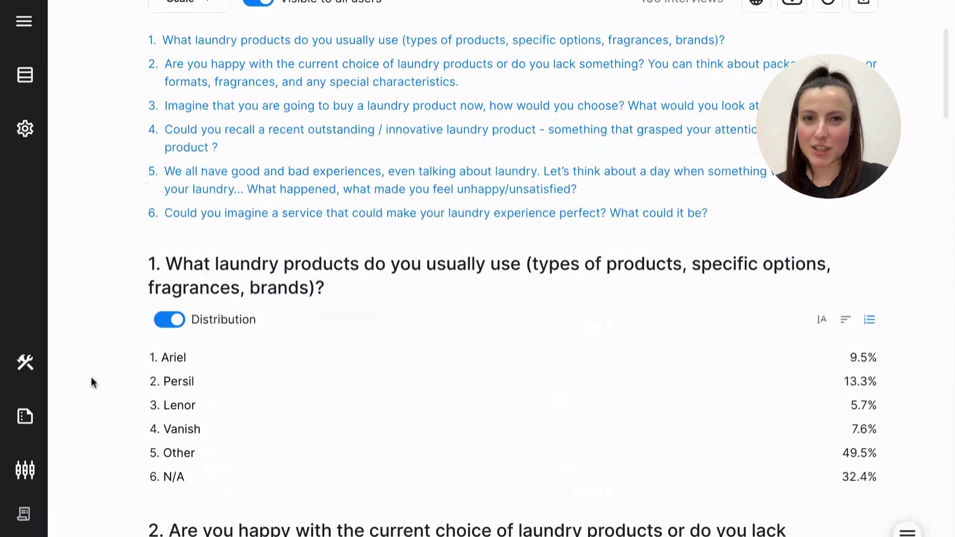
pyautogui.scroll(-1, 227, 234)
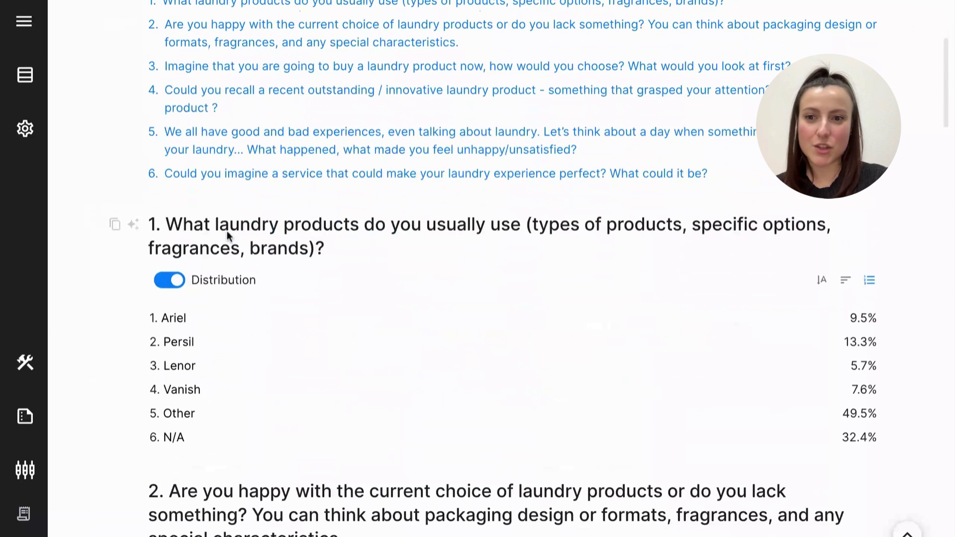
pyautogui.scroll(-3, 133, 384)
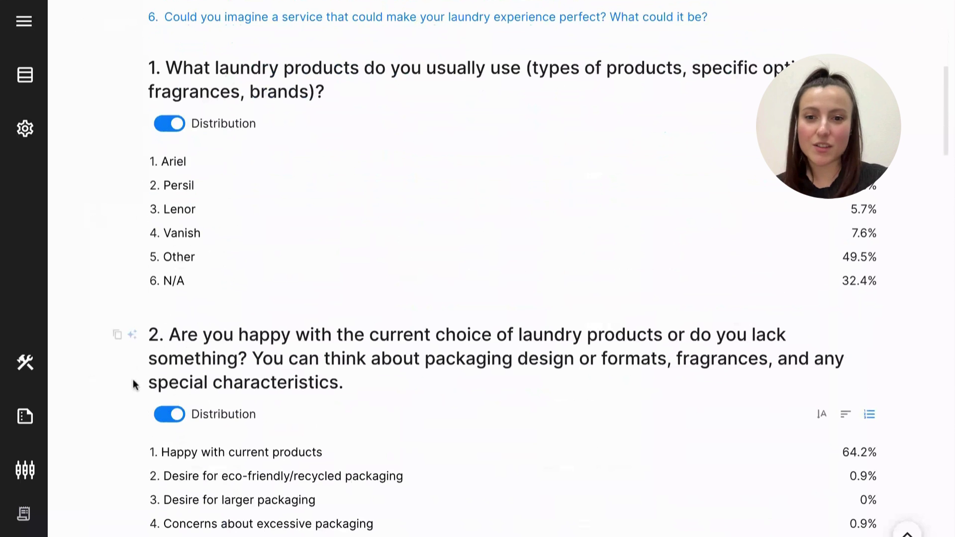
pyautogui.scroll(-2, 134, 385)
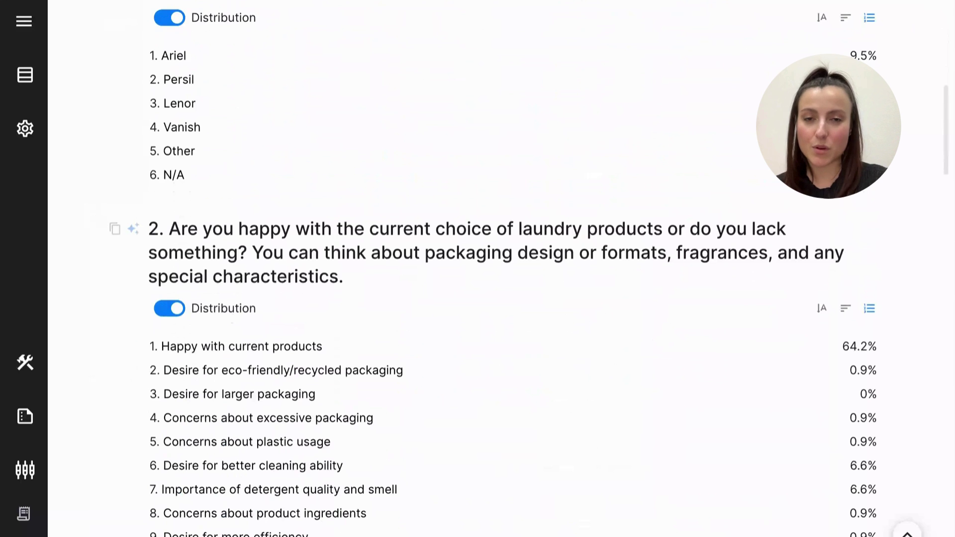
pyautogui.scroll(7, 133, 318)
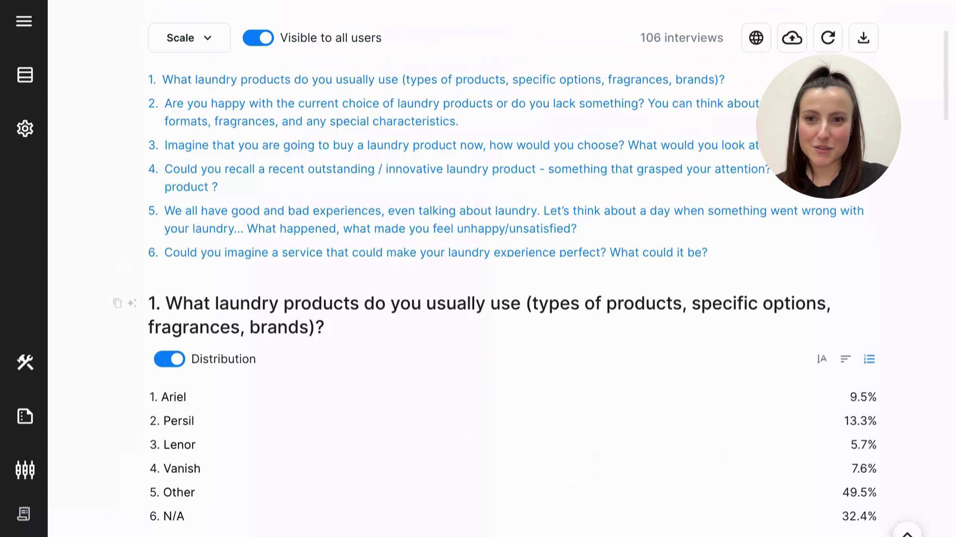